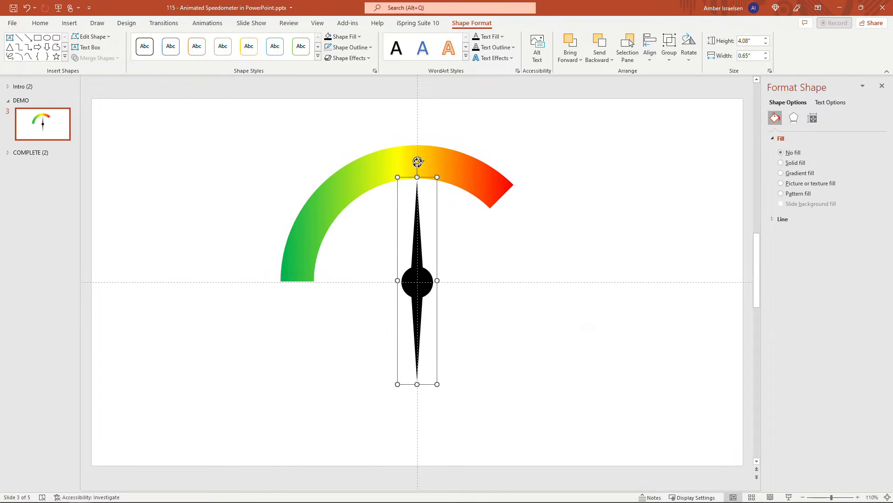
- Remove the fill from the lower half of the needle so only its upper pointer is drawn
{"action": "left_click_drag", "start_coordinate": [417, 161], "coordinate": [418, 182]}
{"action": "left_click", "coordinate": [417, 327]}
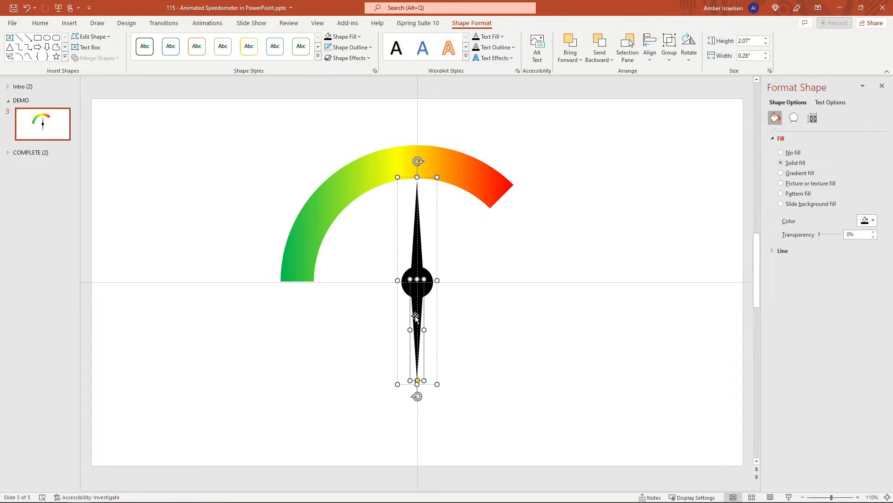
{"action": "left_click", "coordinate": [344, 37]}
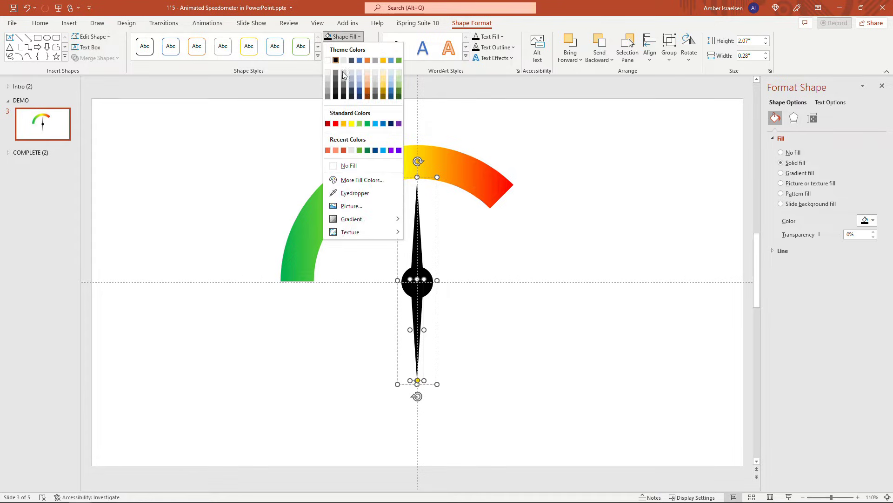
{"action": "left_click", "coordinate": [348, 166]}
{"action": "left_click", "coordinate": [497, 412]}
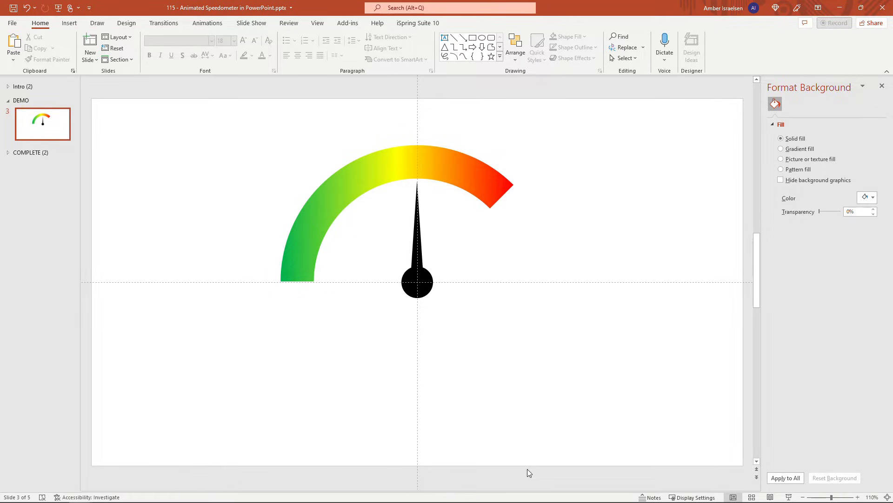
- Apply the Spin emphasis animation to the gauge's doughnut chart and preview it
{"action": "left_click", "coordinate": [338, 180]}
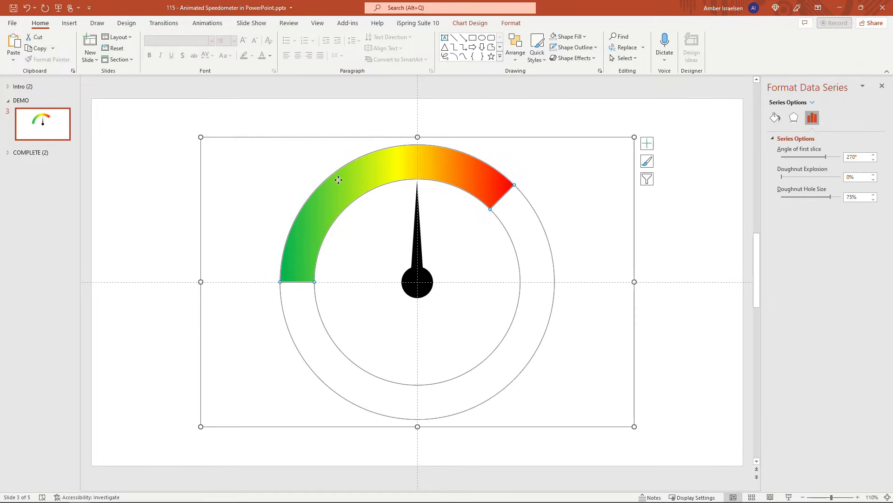
{"action": "left_click", "coordinate": [208, 24]}
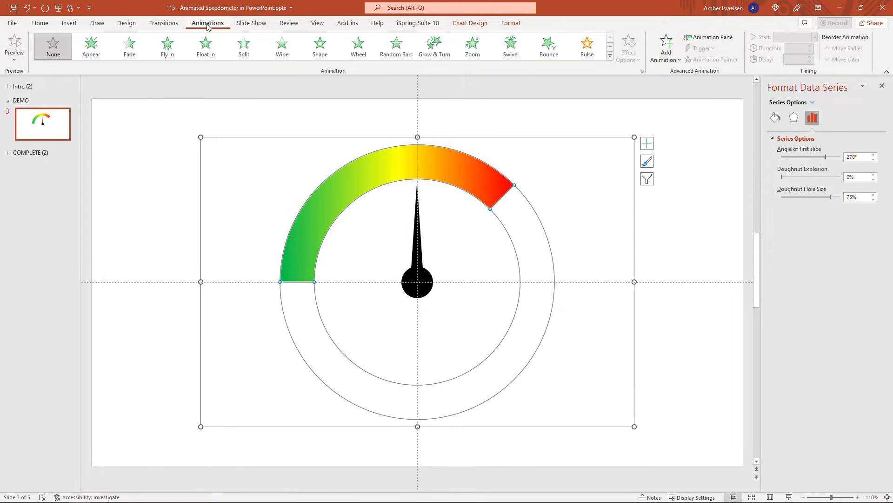
{"action": "left_click", "coordinate": [610, 55]}
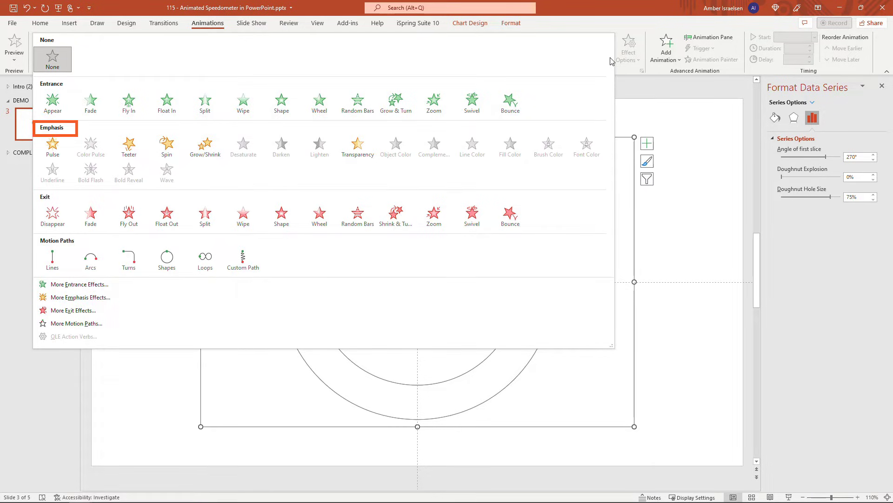
{"action": "left_click", "coordinate": [167, 147]}
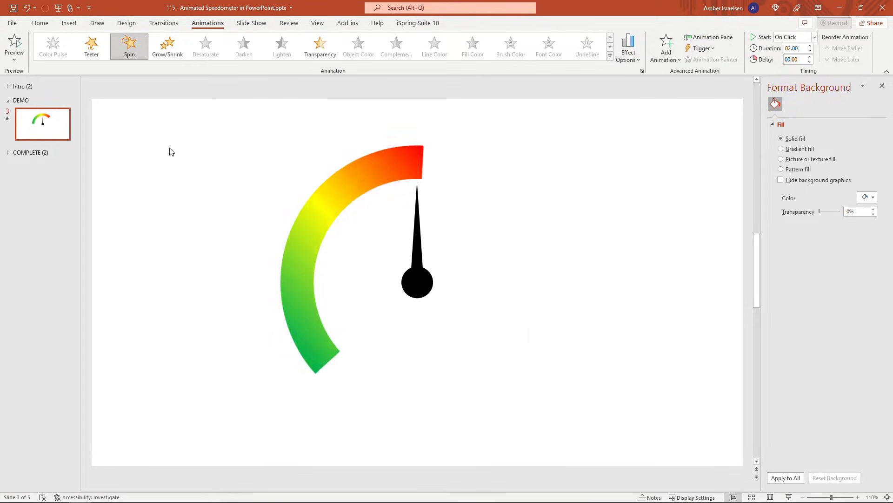
{"action": "left_click", "coordinate": [16, 45]}
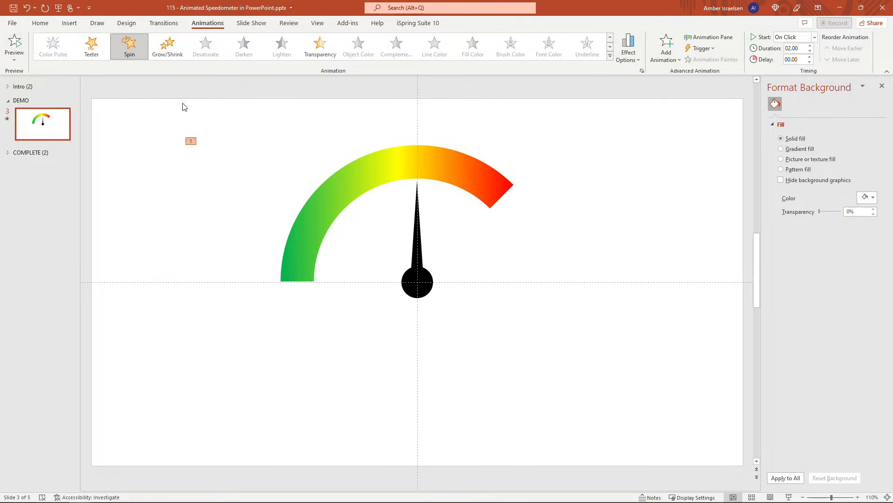
- Set the angle of first slice of the doughnut series to 90°
{"action": "double_click", "coordinate": [342, 191]}
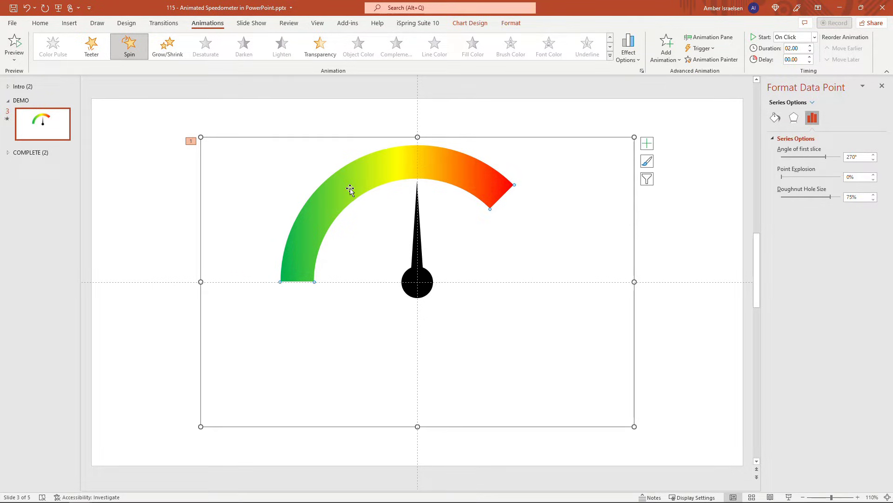
{"action": "left_click", "coordinate": [306, 298]}
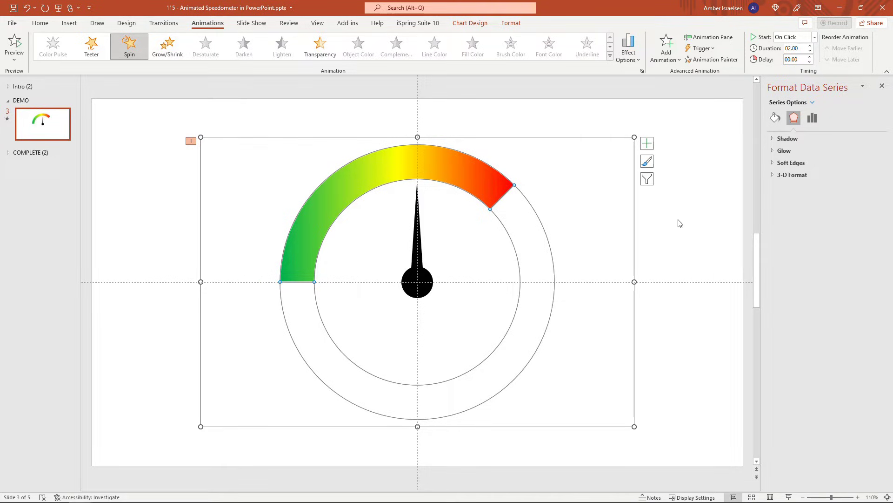
{"action": "left_click", "coordinate": [813, 118]}
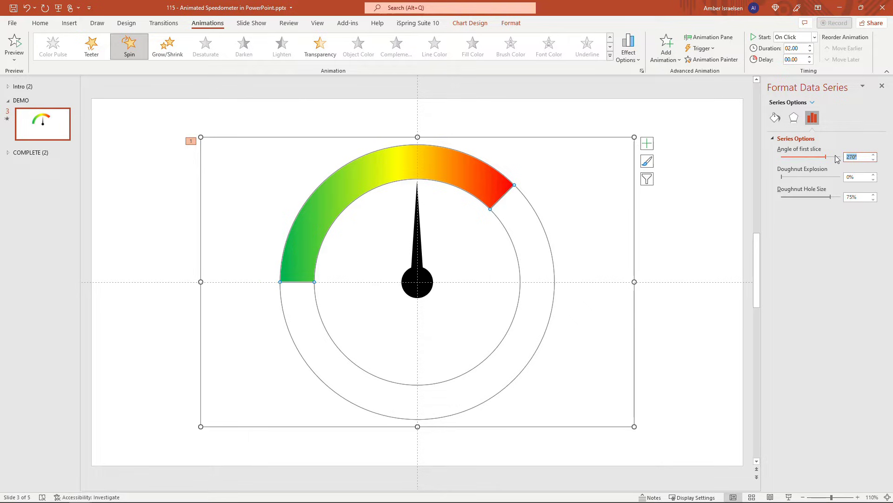
{"action": "type", "text": "90"}
{"action": "key", "text": "Return"}
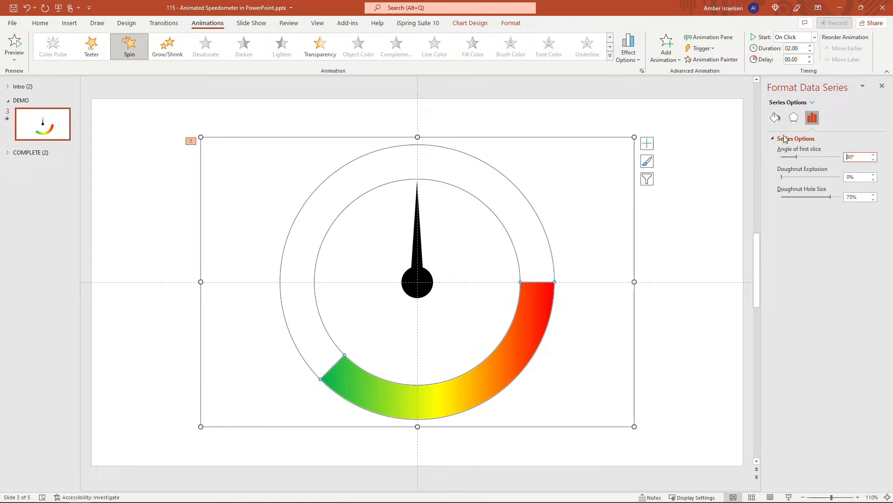
- Change the chart's Spin effect to a clockwise half spin of 180° and extend its smooth end
{"action": "left_click", "coordinate": [697, 38]}
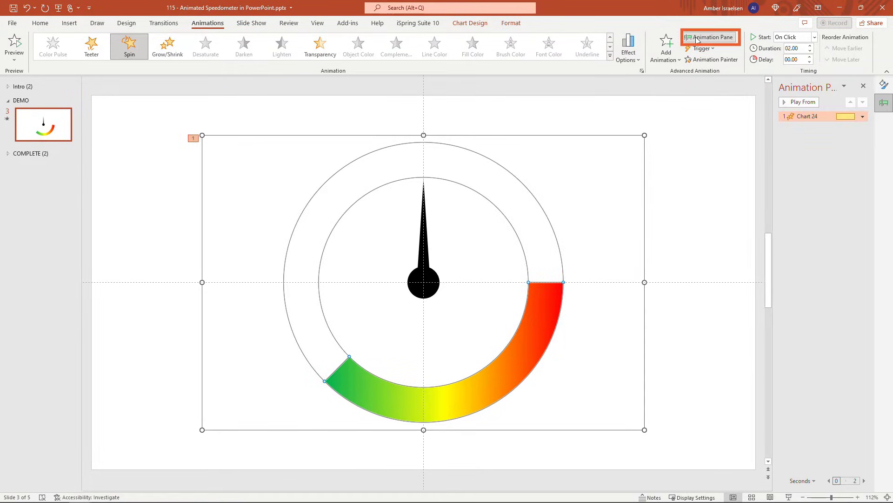
{"action": "left_click", "coordinate": [863, 118]}
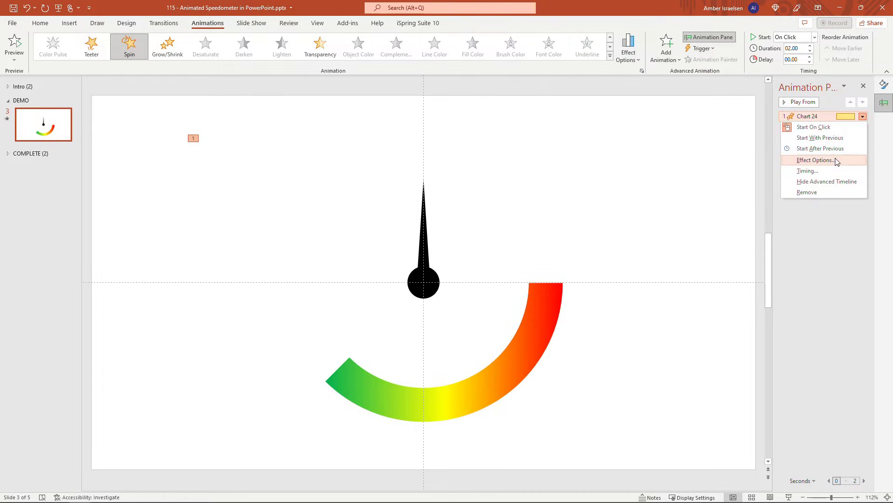
{"action": "left_click", "coordinate": [815, 160]}
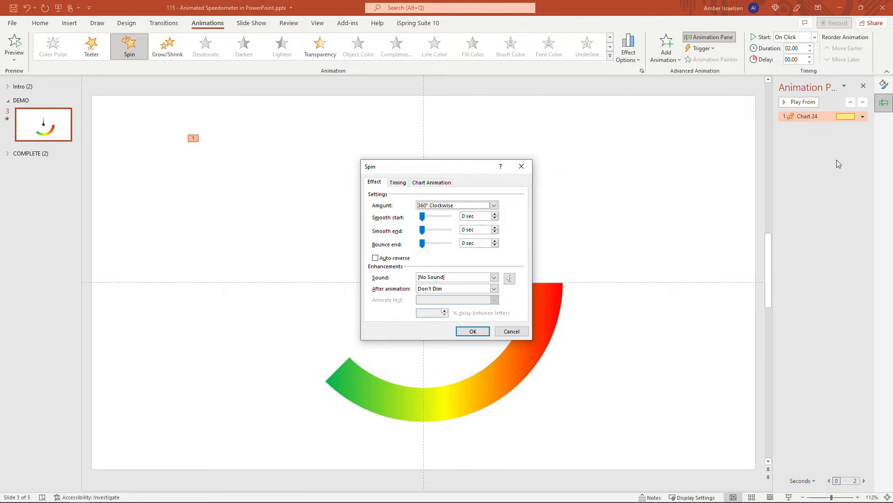
{"action": "left_click", "coordinate": [495, 205]}
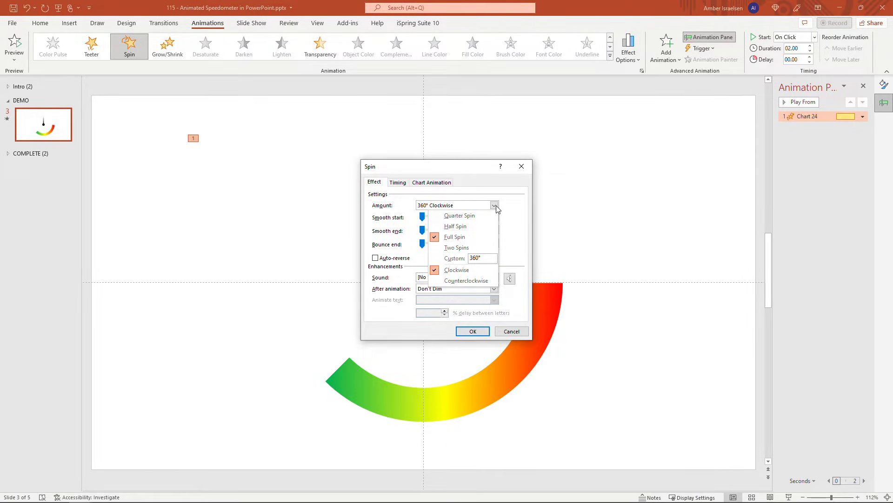
{"action": "left_click", "coordinate": [475, 259]}
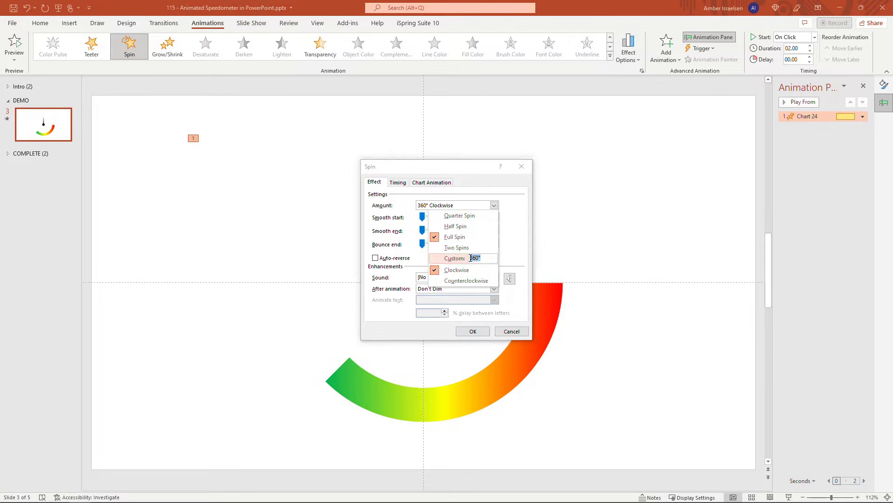
{"action": "left_click", "coordinate": [457, 228]}
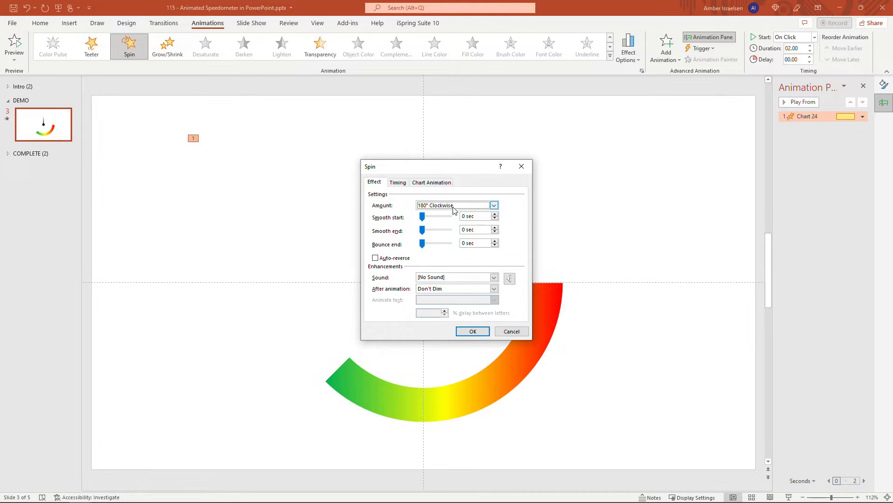
{"action": "left_click_drag", "start_coordinate": [424, 234], "coordinate": [453, 238]}
{"action": "left_click", "coordinate": [473, 331]}
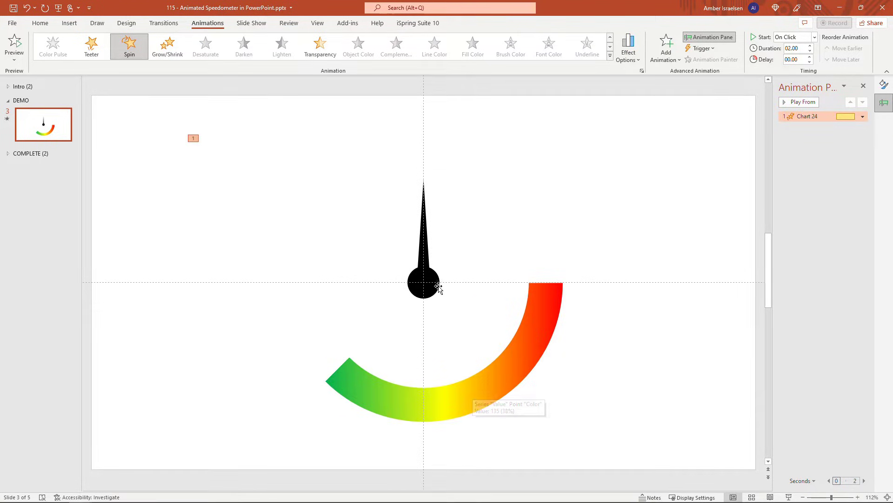
- Rotate the grouped needle 90° to the left
{"action": "left_click", "coordinate": [427, 252]}
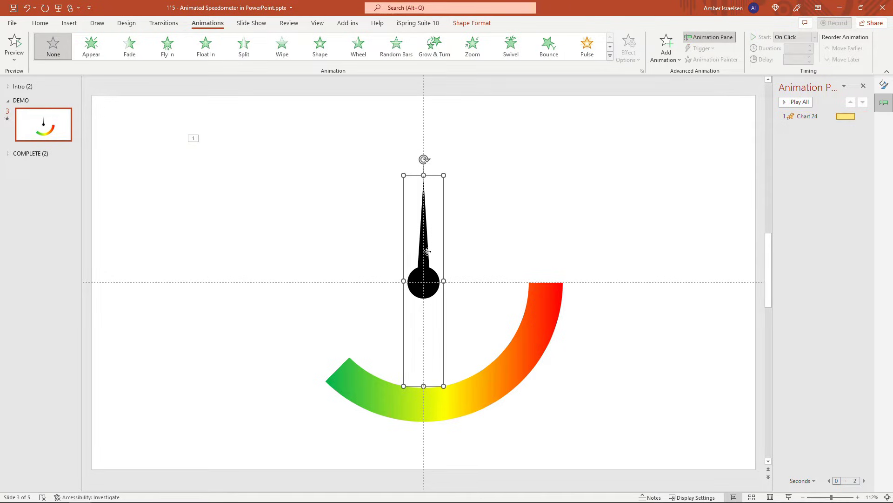
{"action": "left_click", "coordinate": [464, 24]}
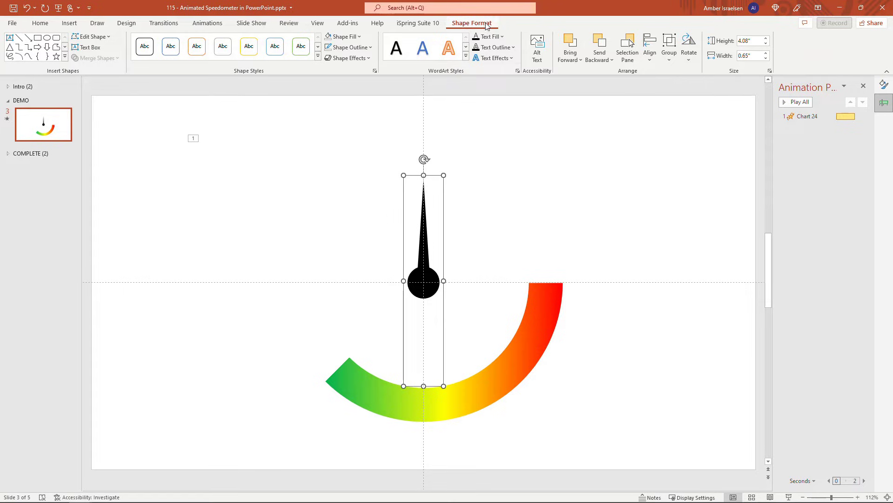
{"action": "left_click", "coordinate": [688, 62]}
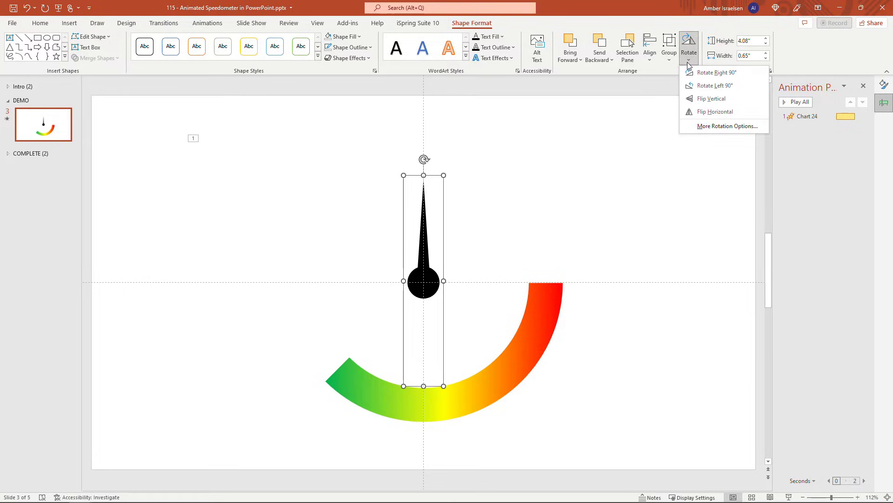
{"action": "left_click", "coordinate": [701, 87]}
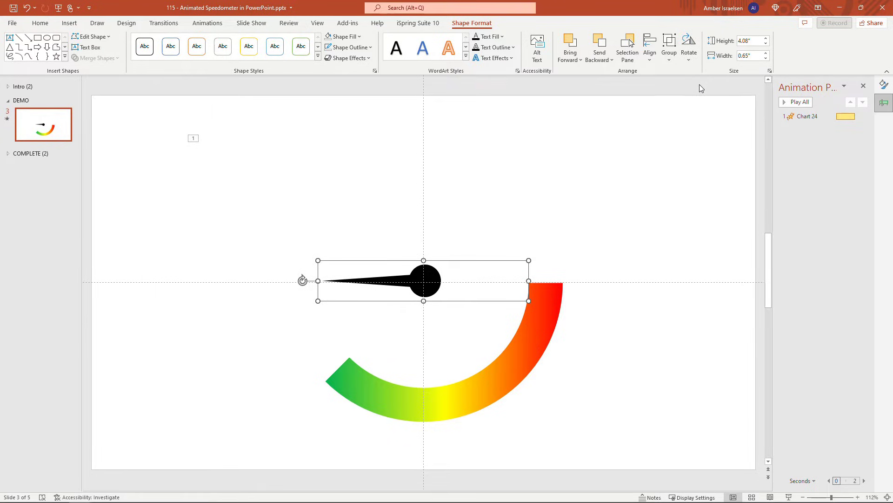
- Give the needle an Appear entrance animation and add a Spin emphasis animation to it
{"action": "left_click", "coordinate": [217, 27]}
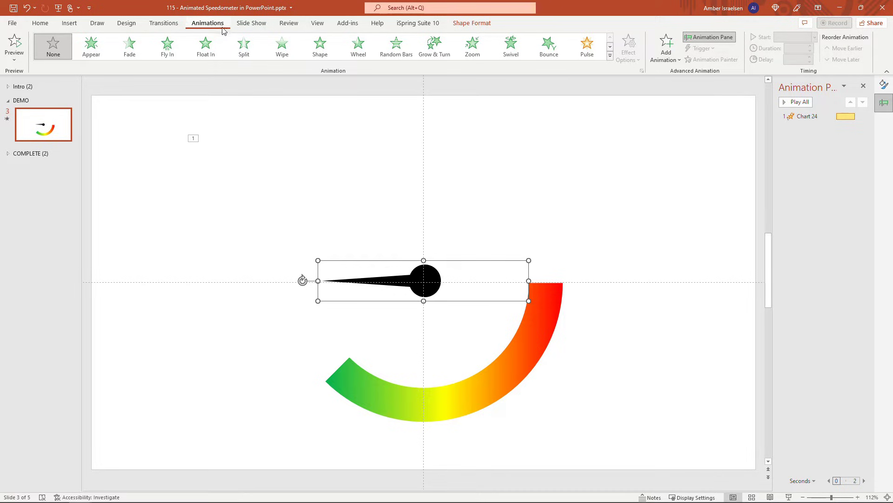
{"action": "left_click", "coordinate": [91, 55]}
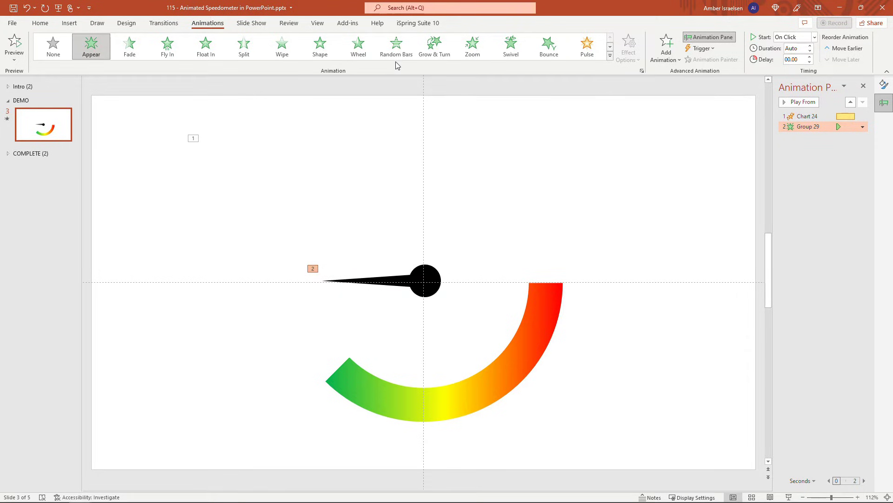
{"action": "left_click", "coordinate": [658, 66]}
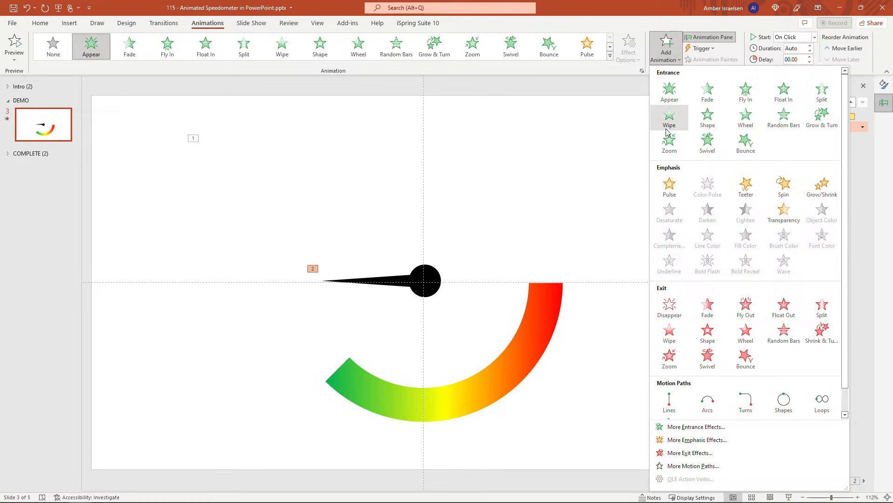
{"action": "left_click", "coordinate": [780, 187]}
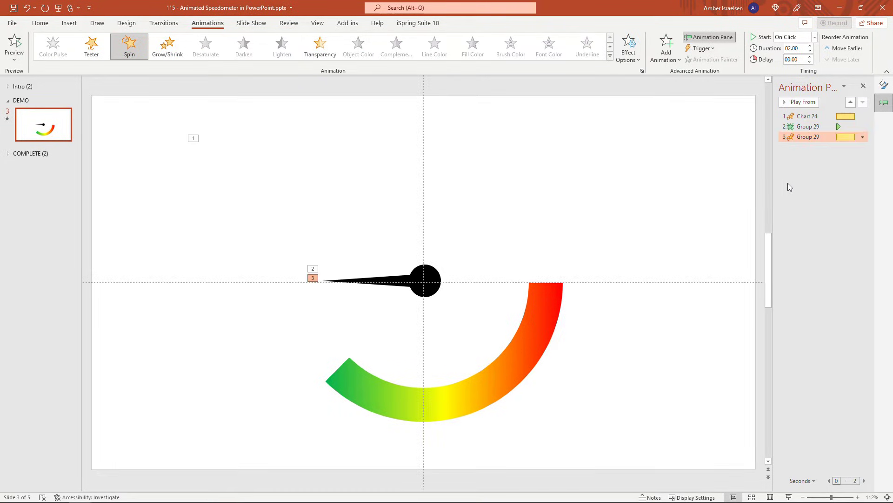
- Set the needle's Spin animation to start with previous, with a duration of 1.3 seconds and a delay of 0.25 seconds
{"action": "left_click", "coordinate": [863, 137]}
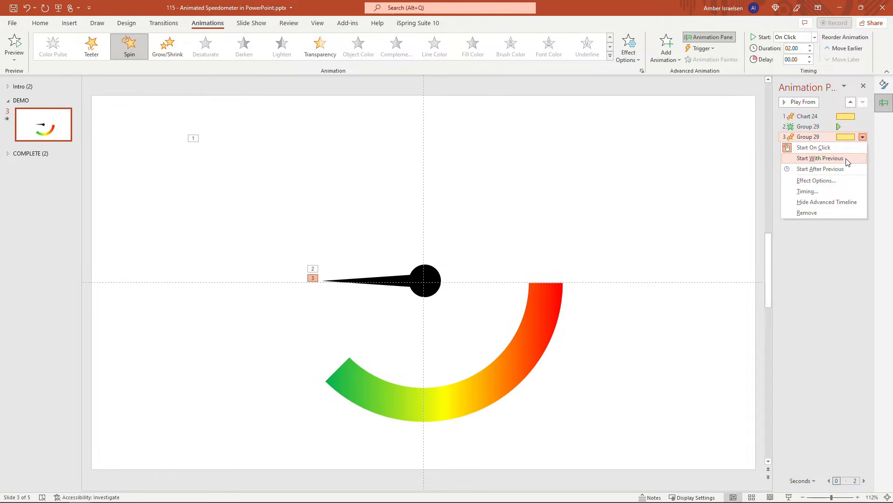
{"action": "left_click", "coordinate": [820, 158]}
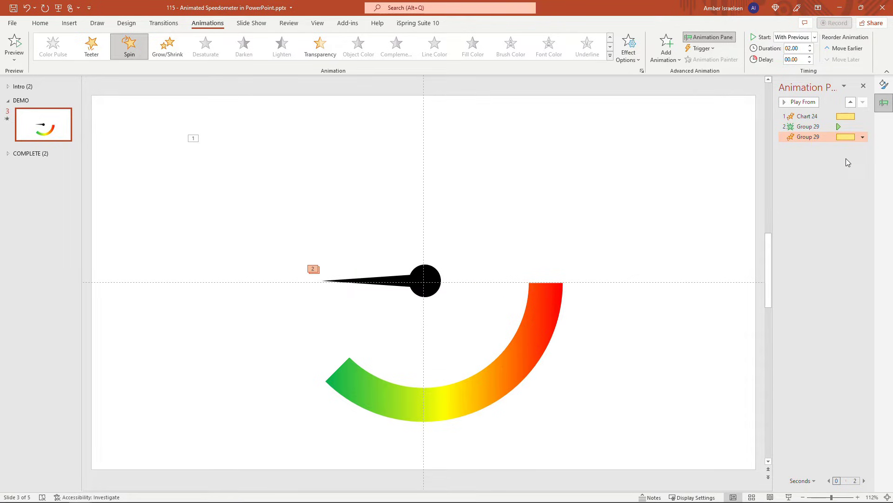
{"action": "double_click", "coordinate": [801, 50]}
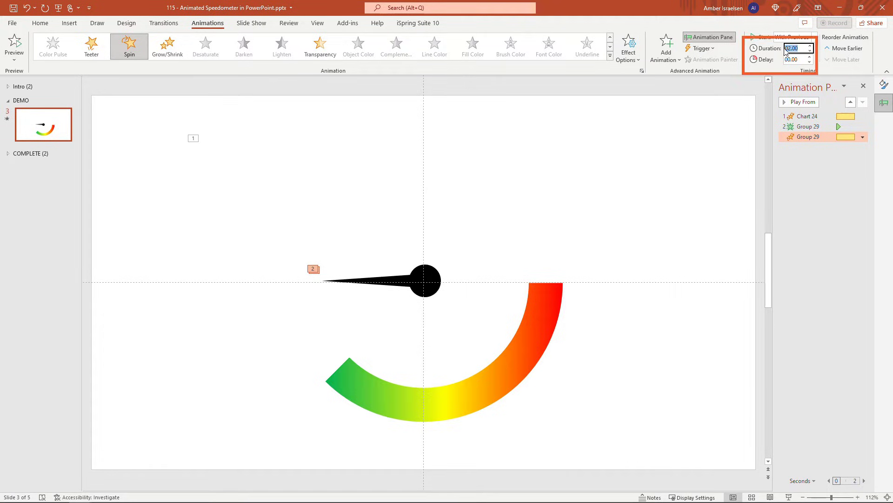
{"action": "type", "text": "1.3"}
{"action": "double_click", "coordinate": [802, 57]}
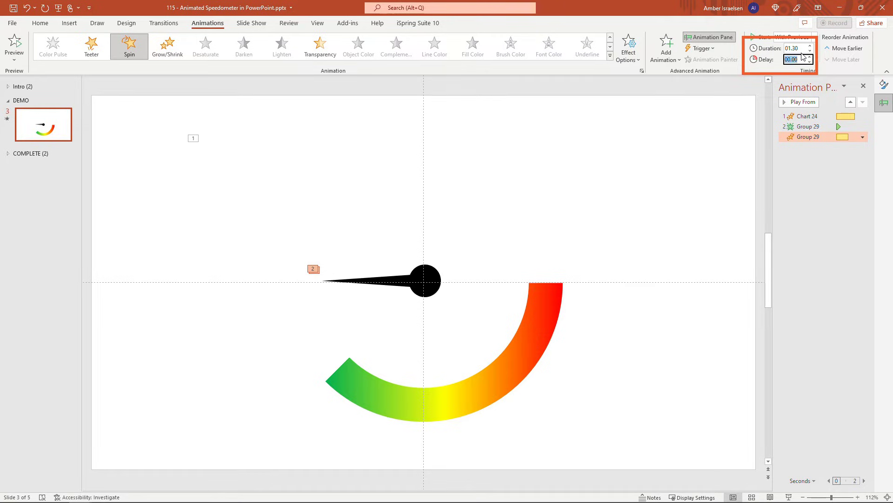
{"action": "type", "text": ".25"}
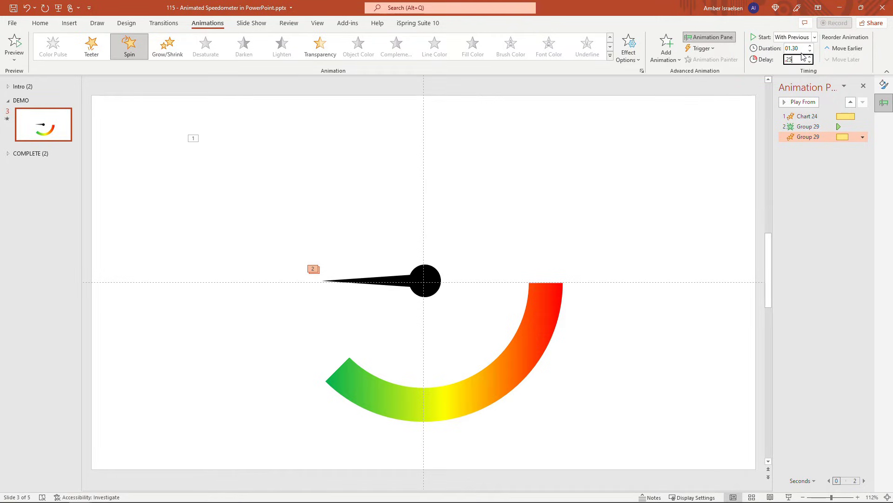
{"action": "key", "text": "Return"}
- Nudge the needle down onto the horizontal guide and preview the slide's animations
{"action": "left_click", "coordinate": [436, 272]}
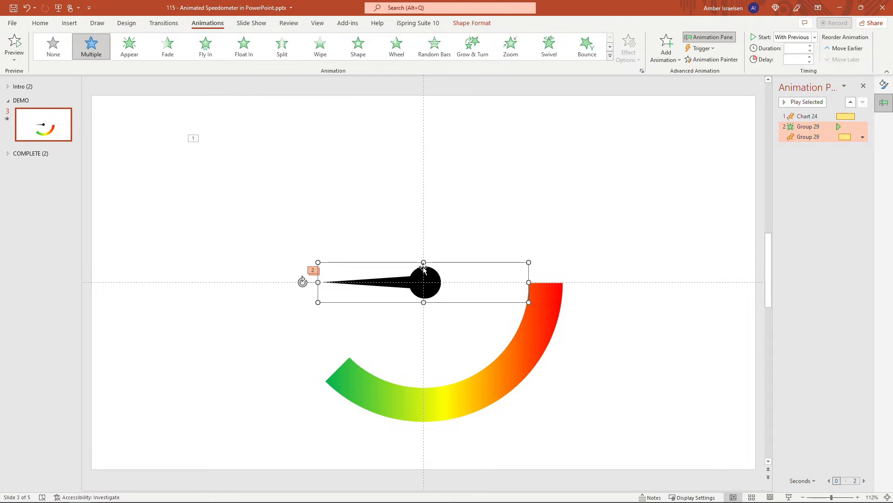
{"action": "left_click", "coordinate": [15, 43]}
{"action": "left_click", "coordinate": [812, 150]}
{"action": "left_click", "coordinate": [808, 137]}
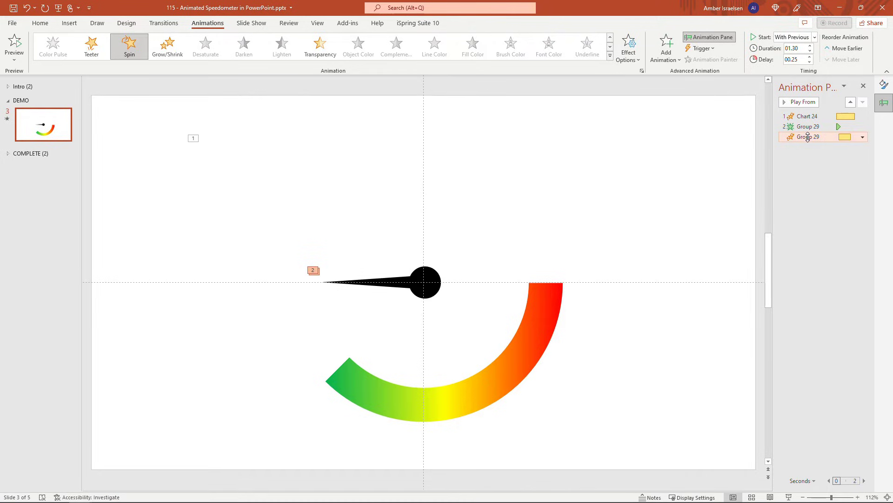
{"action": "left_click", "coordinate": [863, 138]}
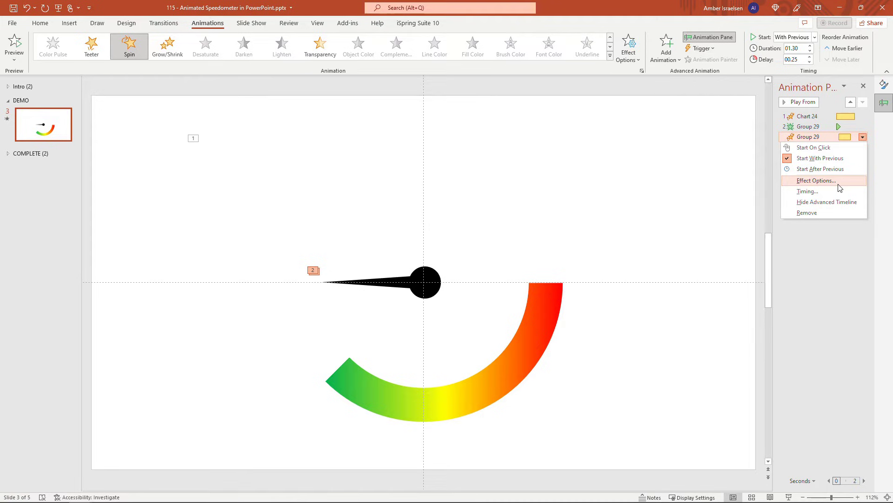
{"action": "left_click", "coordinate": [818, 180]}
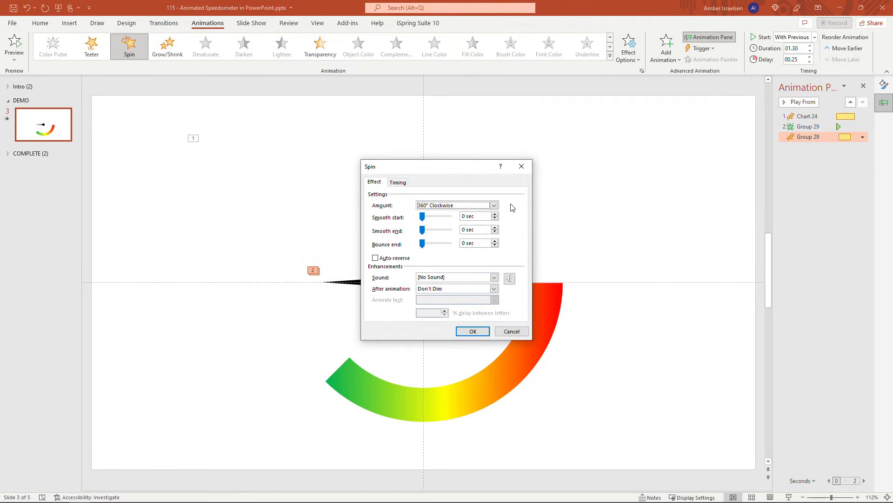
{"action": "left_click", "coordinate": [495, 206]}
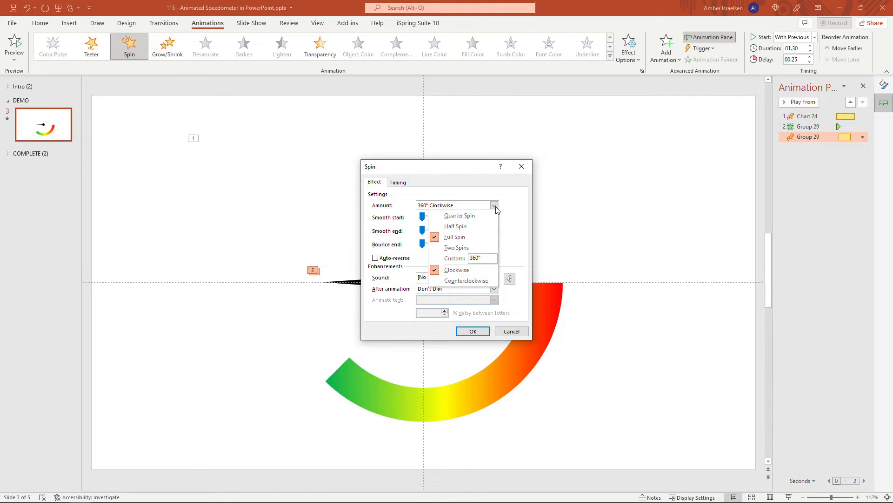
{"action": "left_click", "coordinate": [521, 329]}
{"action": "left_click", "coordinate": [521, 329]}
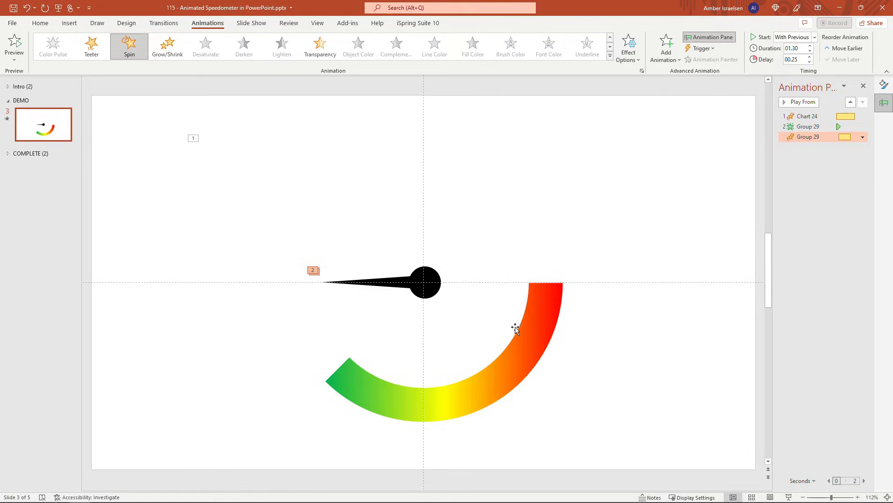